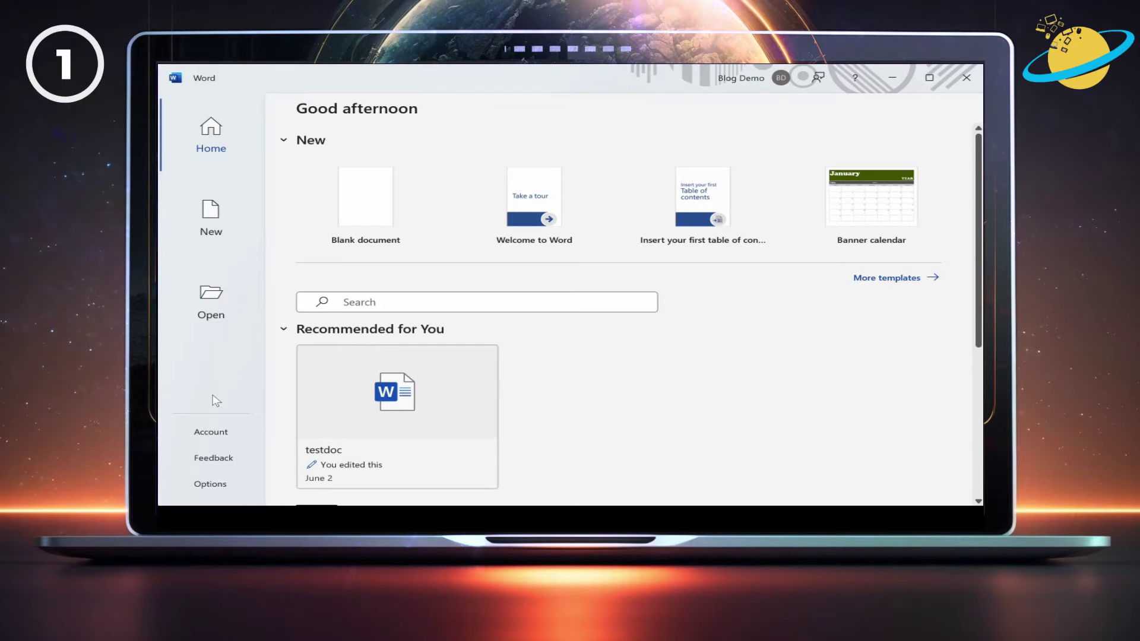
On Word's Account page, start and cancel adding a different account, then manage the account online.
click(211, 434)
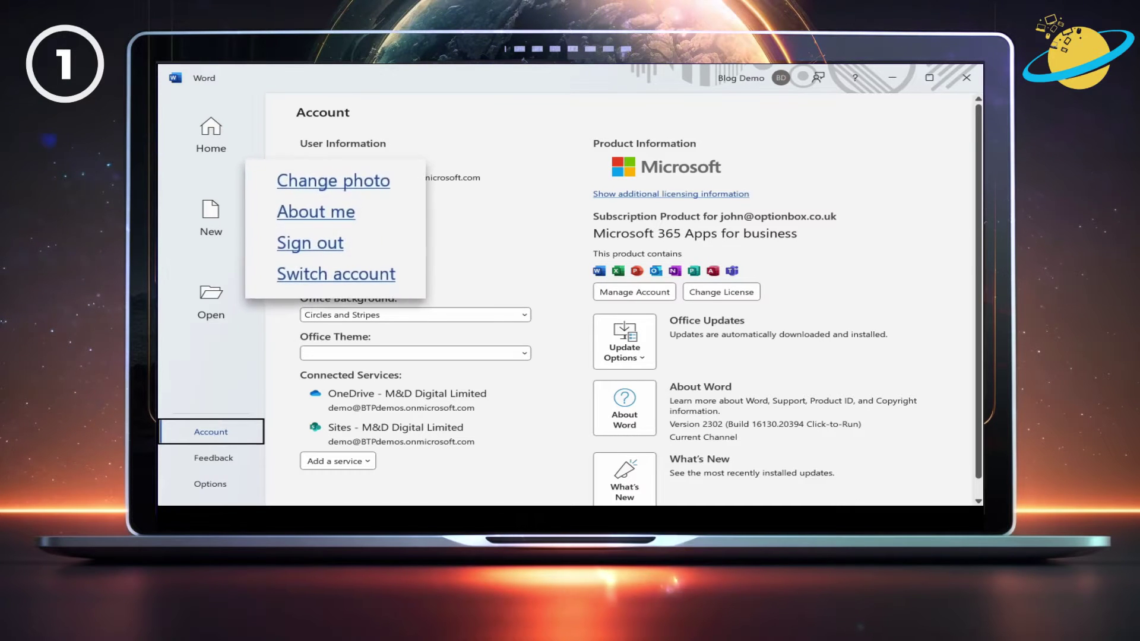
click(350, 235)
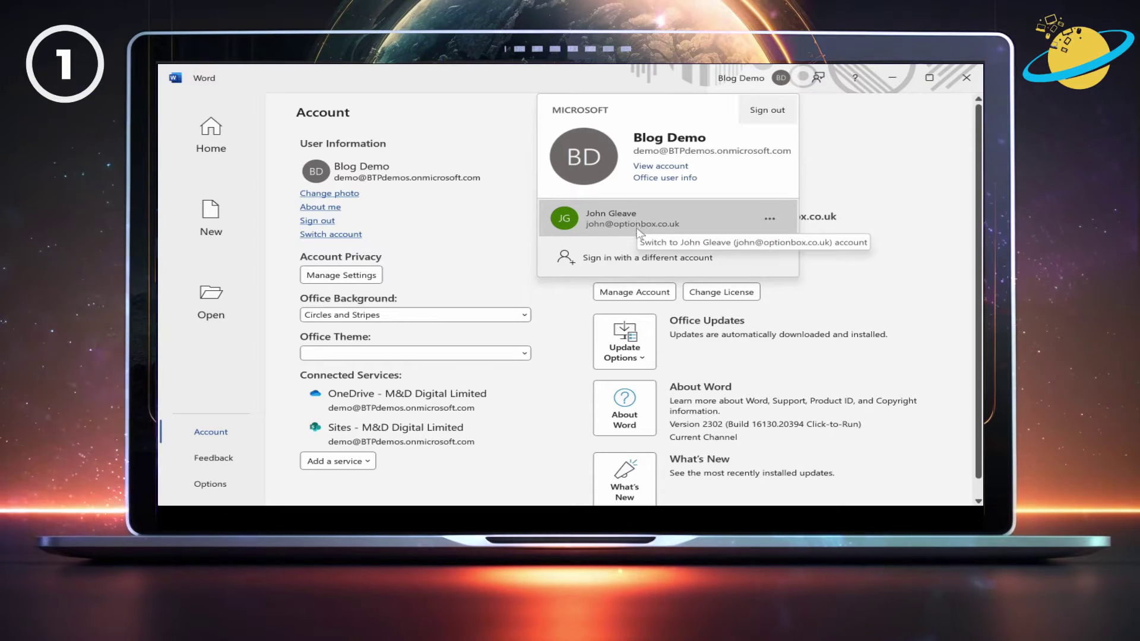
click(636, 259)
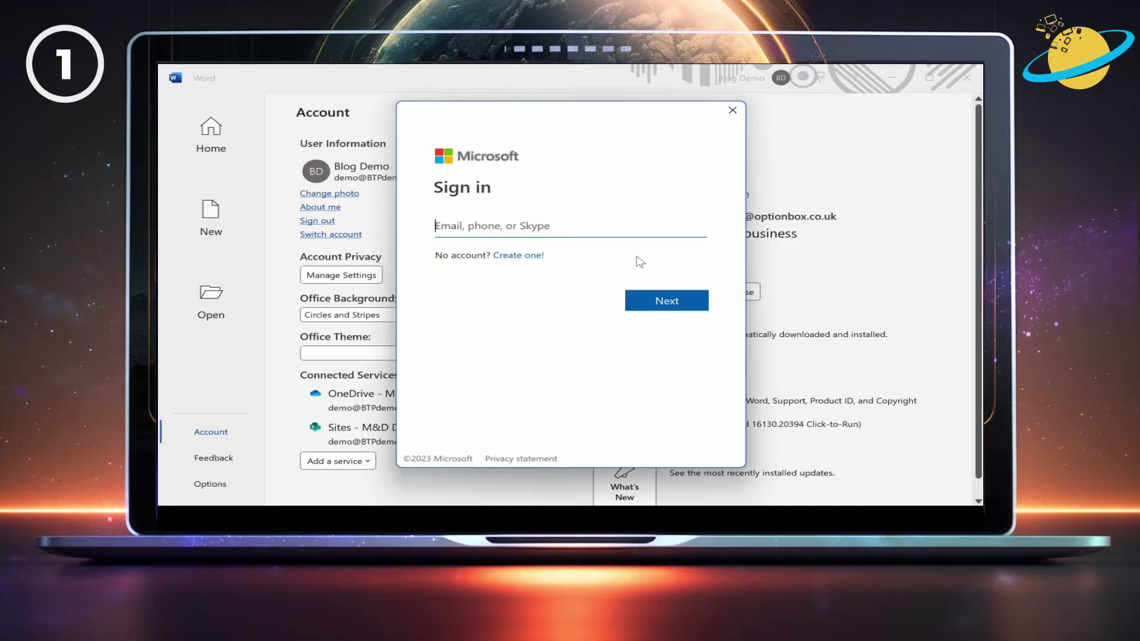
click(732, 113)
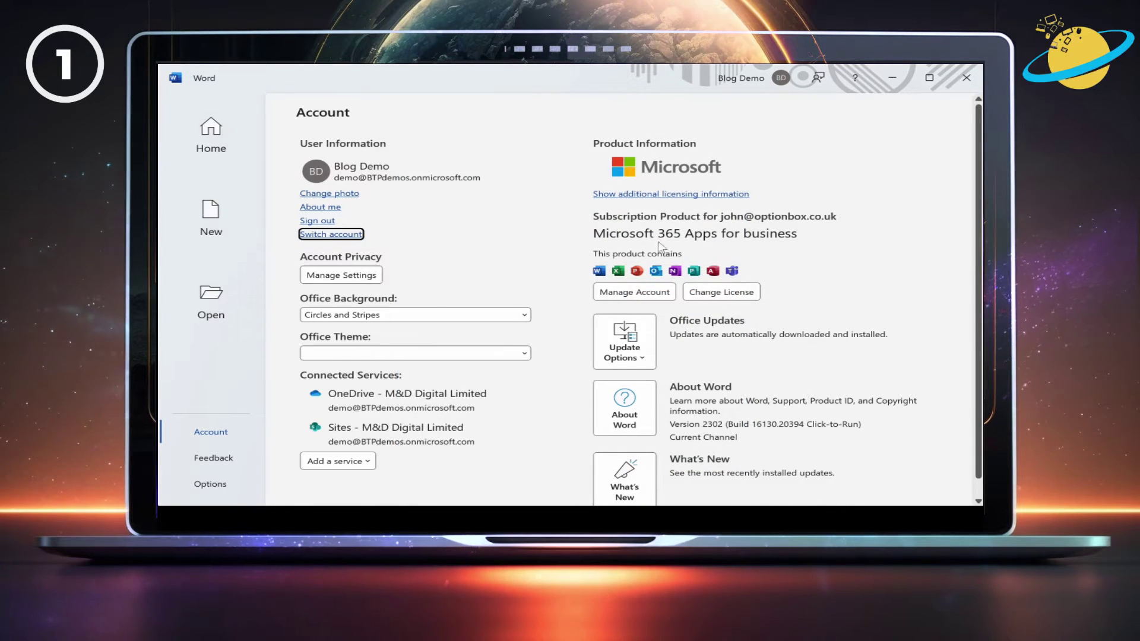
click(646, 292)
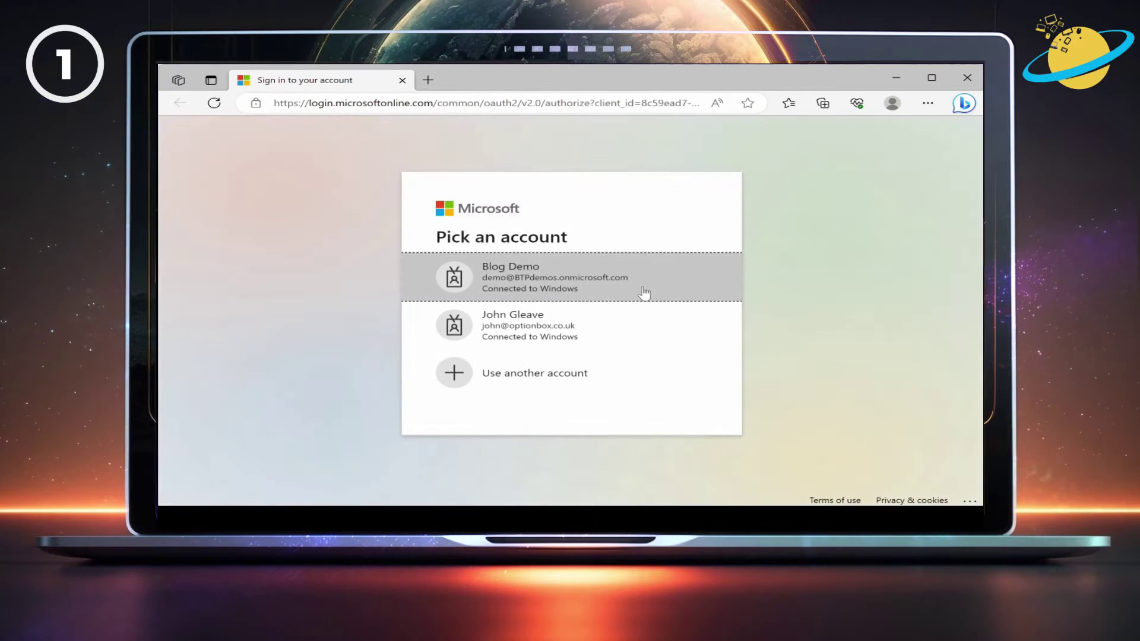
Continue as the demo work account and confirm Sign out everywhere.
click(644, 292)
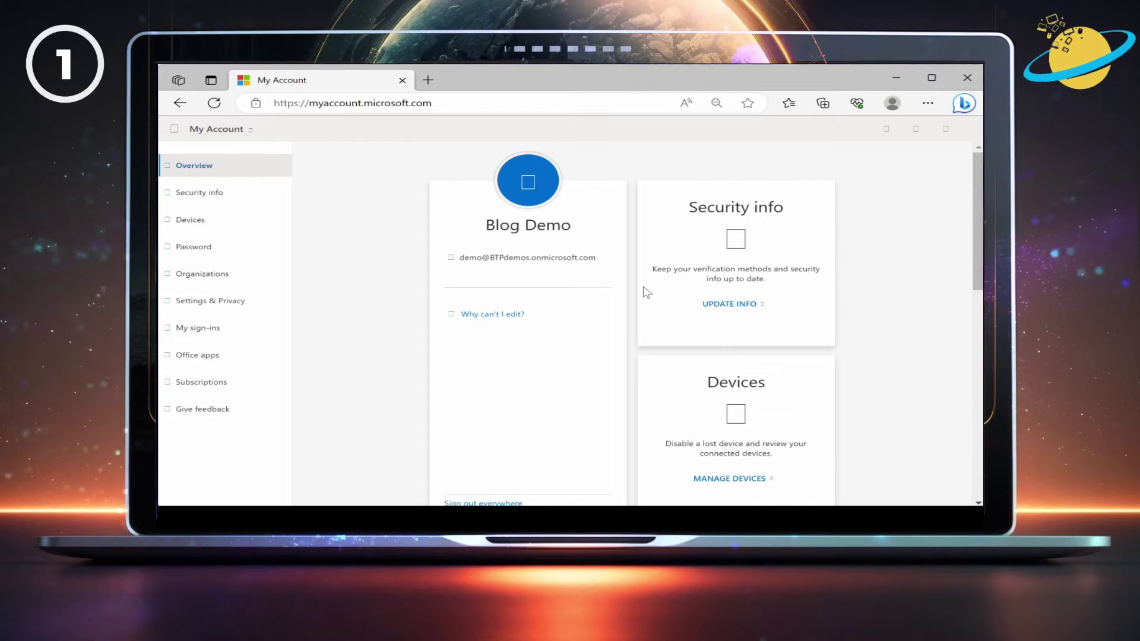
scroll(647, 292, down, 2)
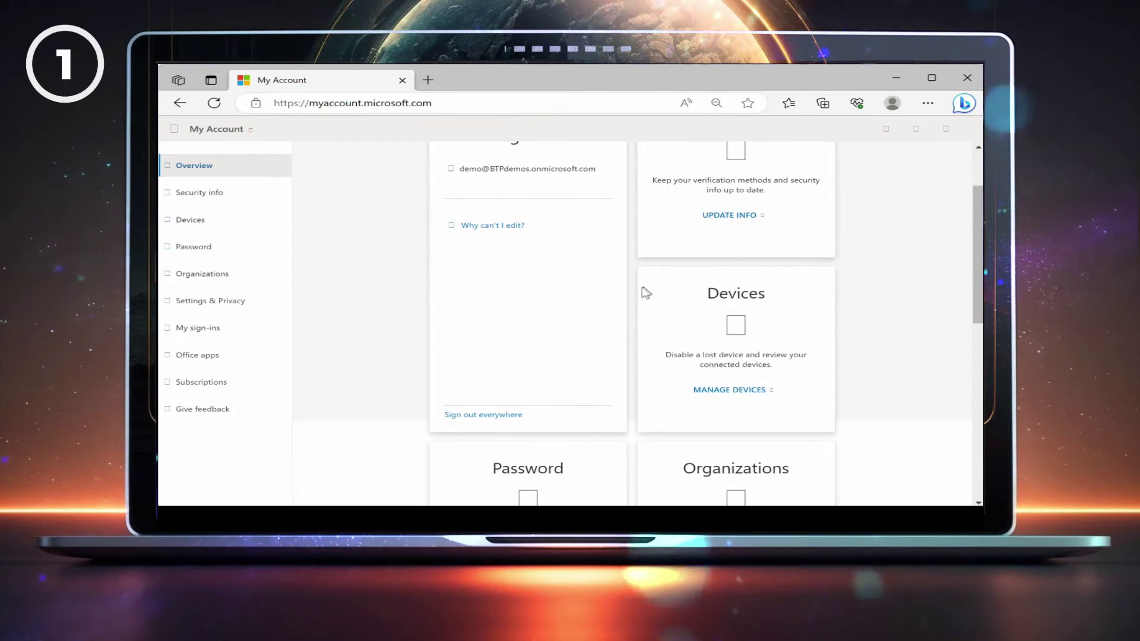
click(491, 419)
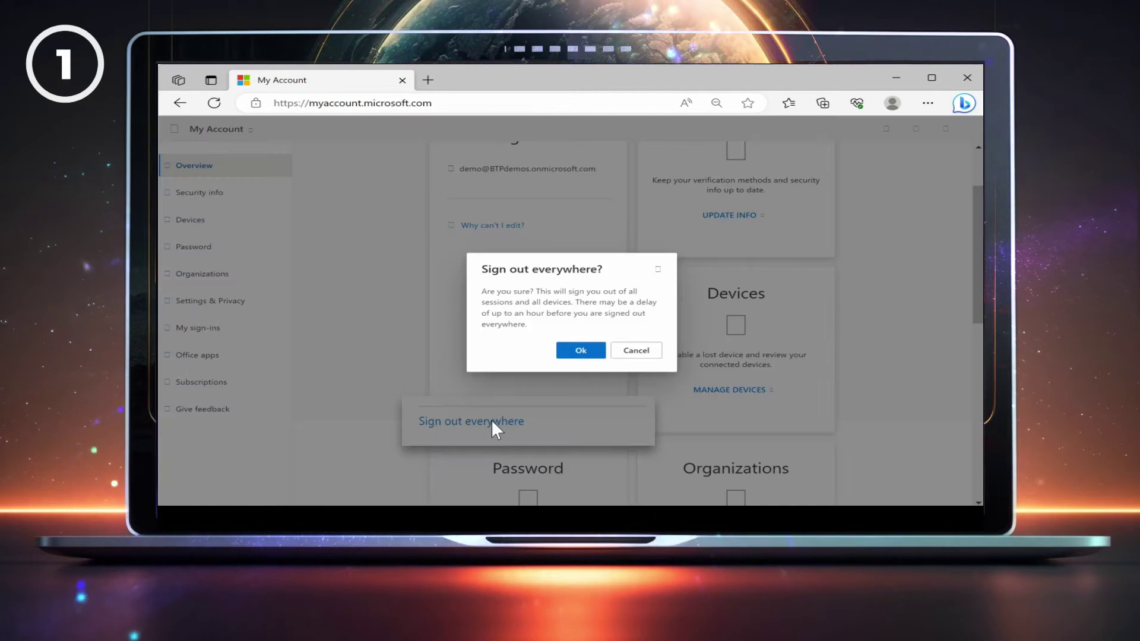
click(592, 350)
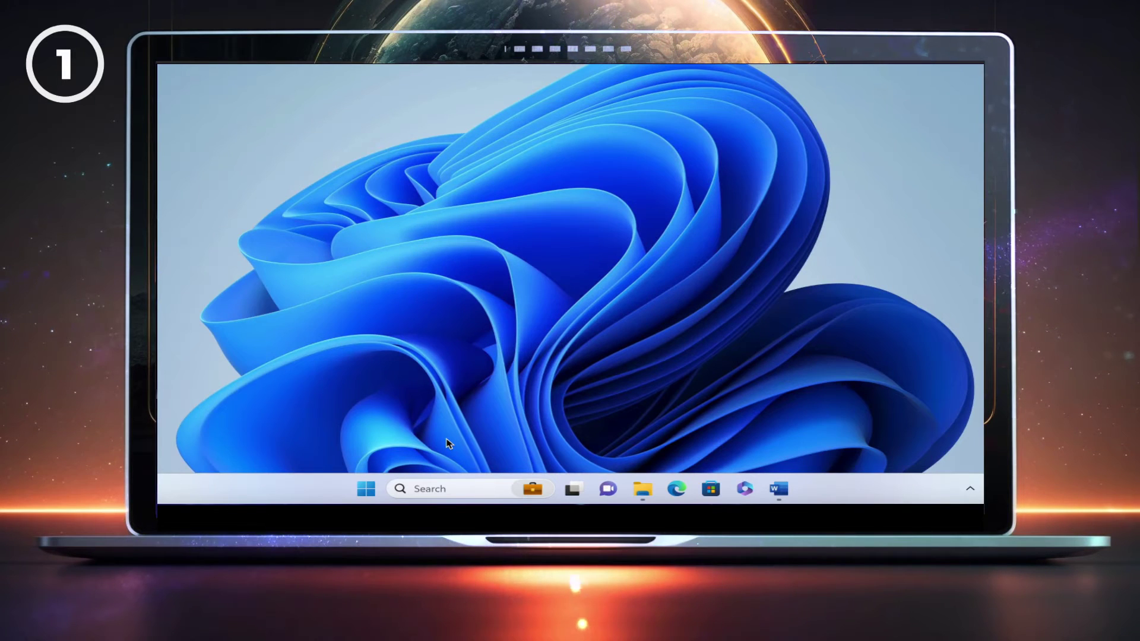
Open Credential Manager from Windows search and show the Windows Credentials list.
click(443, 488)
text(credential)
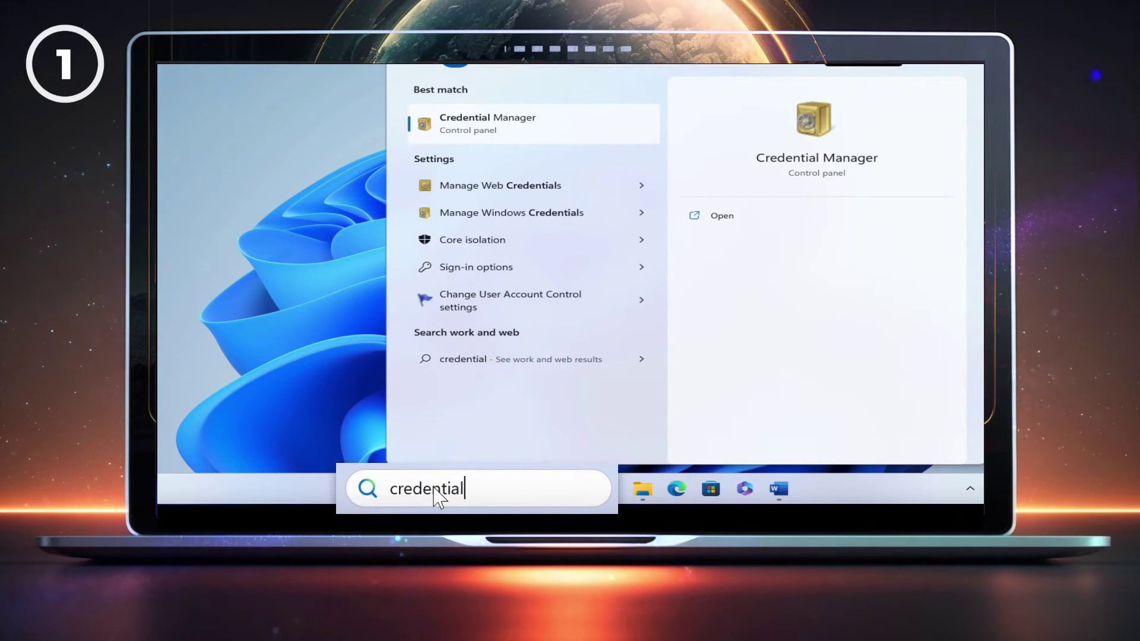
click(720, 217)
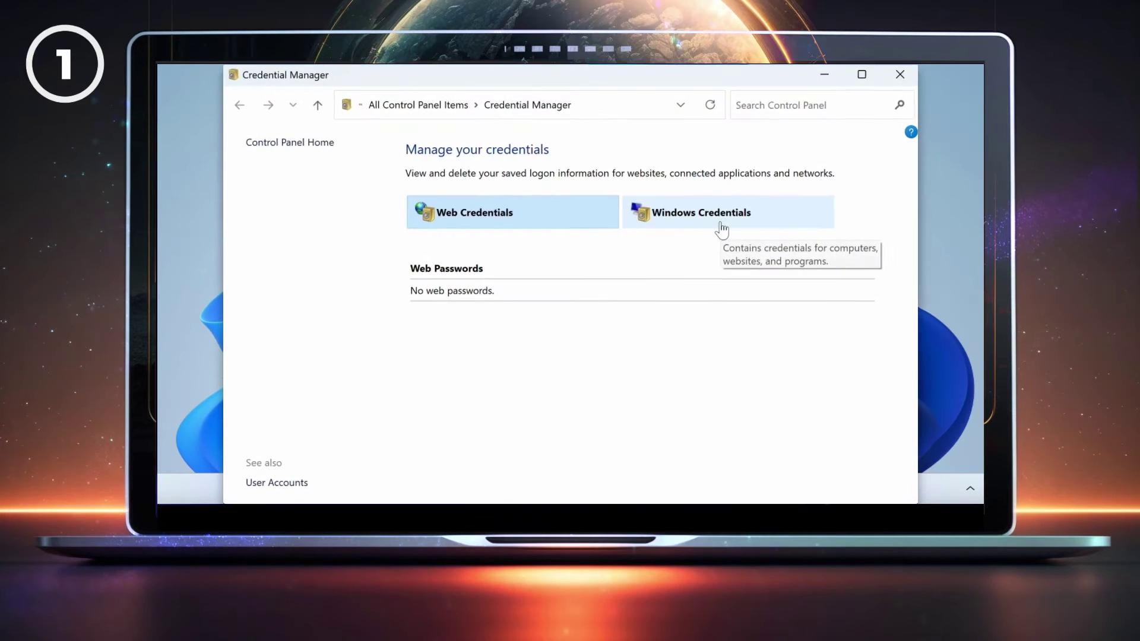
click(722, 229)
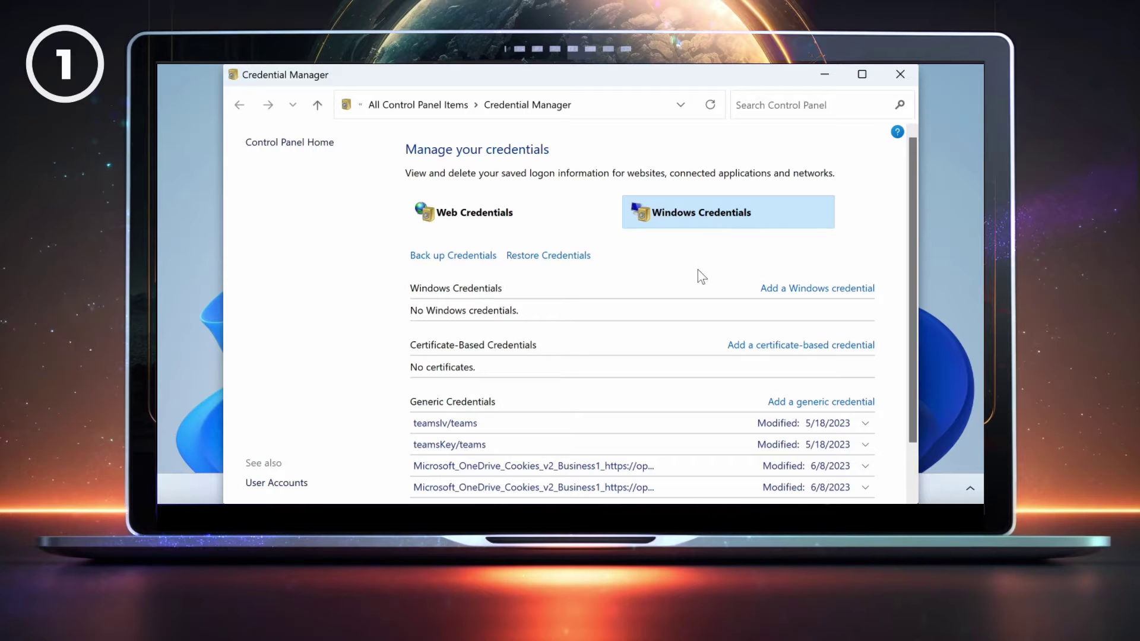
Remove the saved OneDrive cookies generic credential and confirm the deletion.
scroll(697, 270, down, 1)
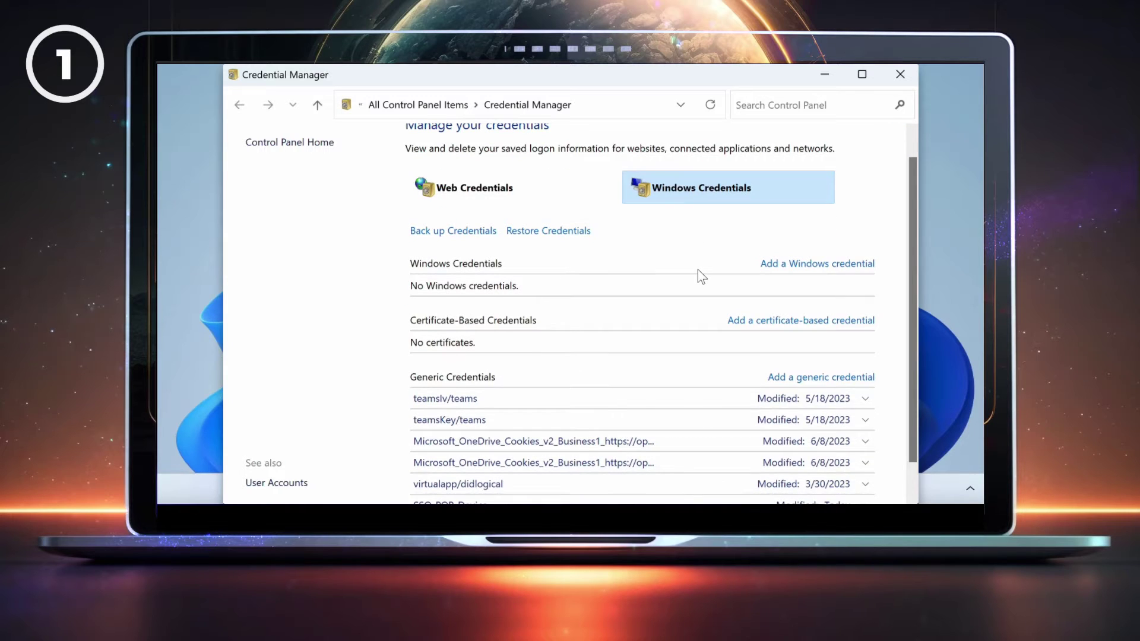
scroll(698, 270, down, 1)
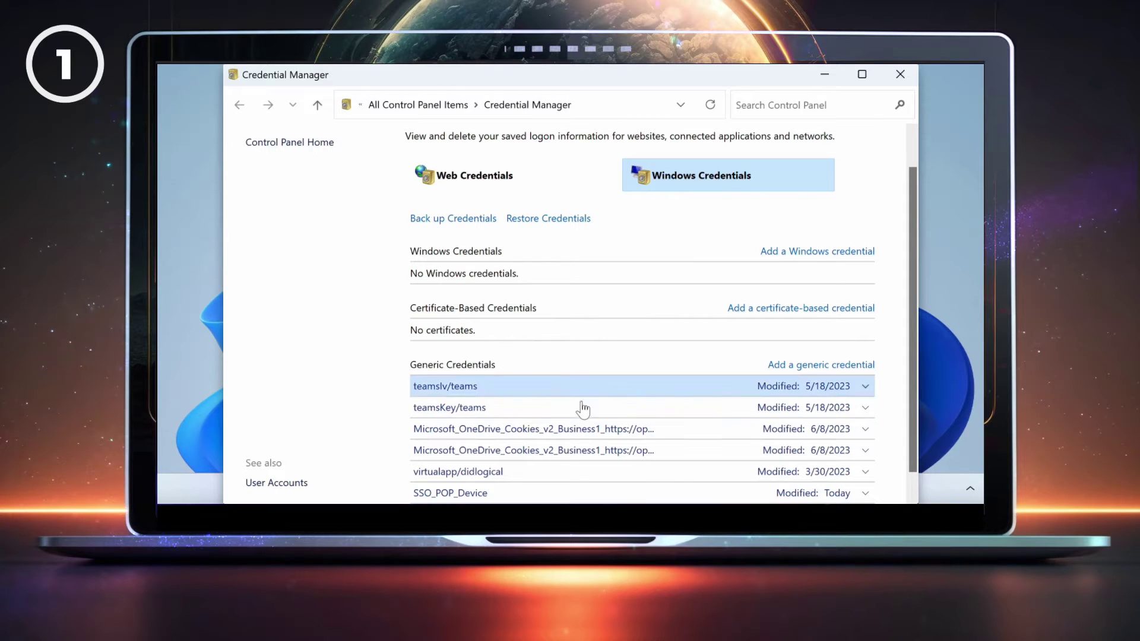
click(596, 432)
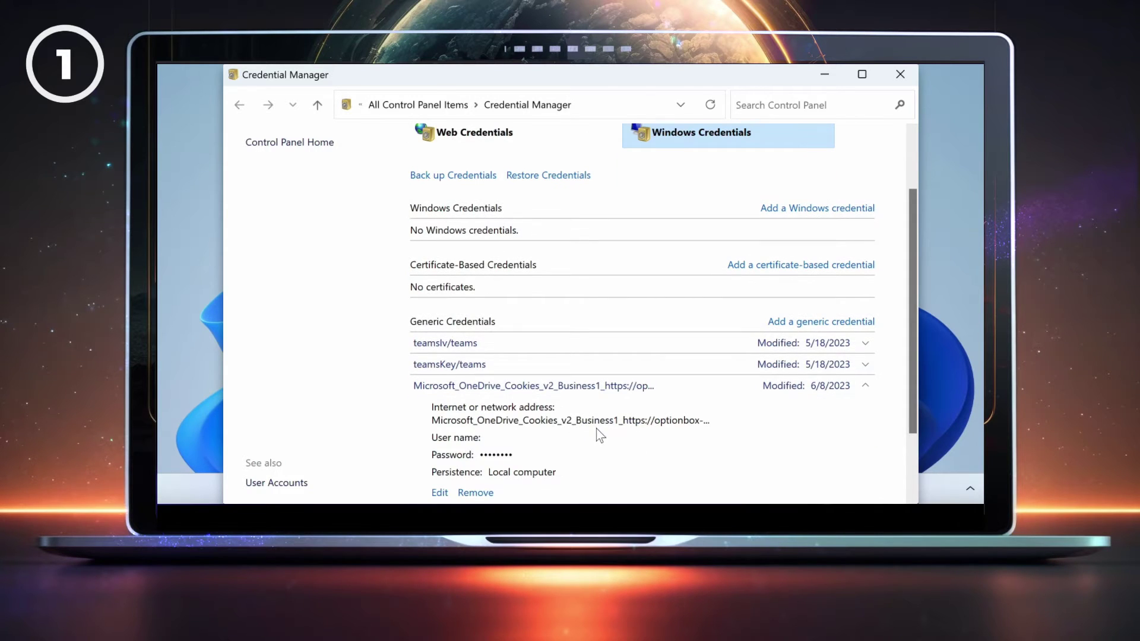
click(475, 492)
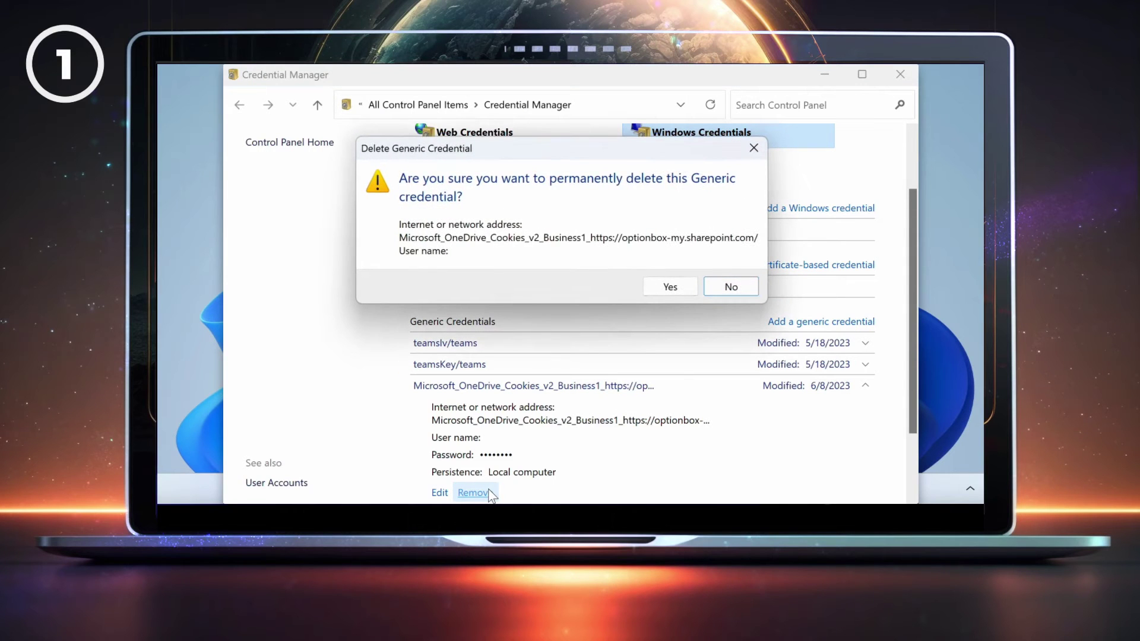
click(669, 288)
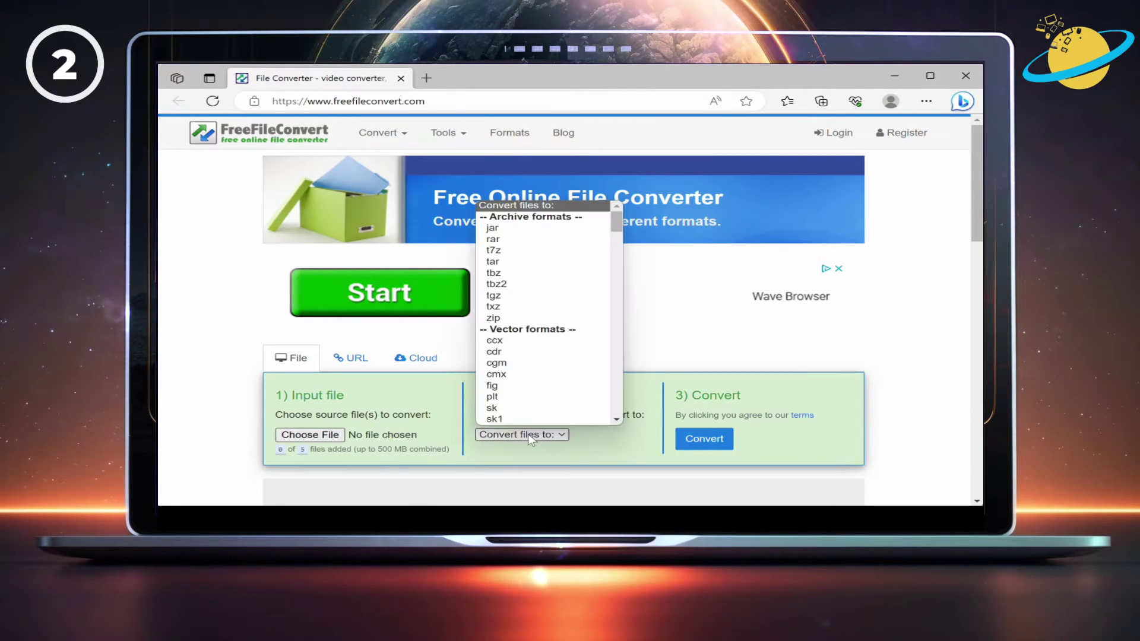
click(512, 436)
scroll(560, 399, down, 5)
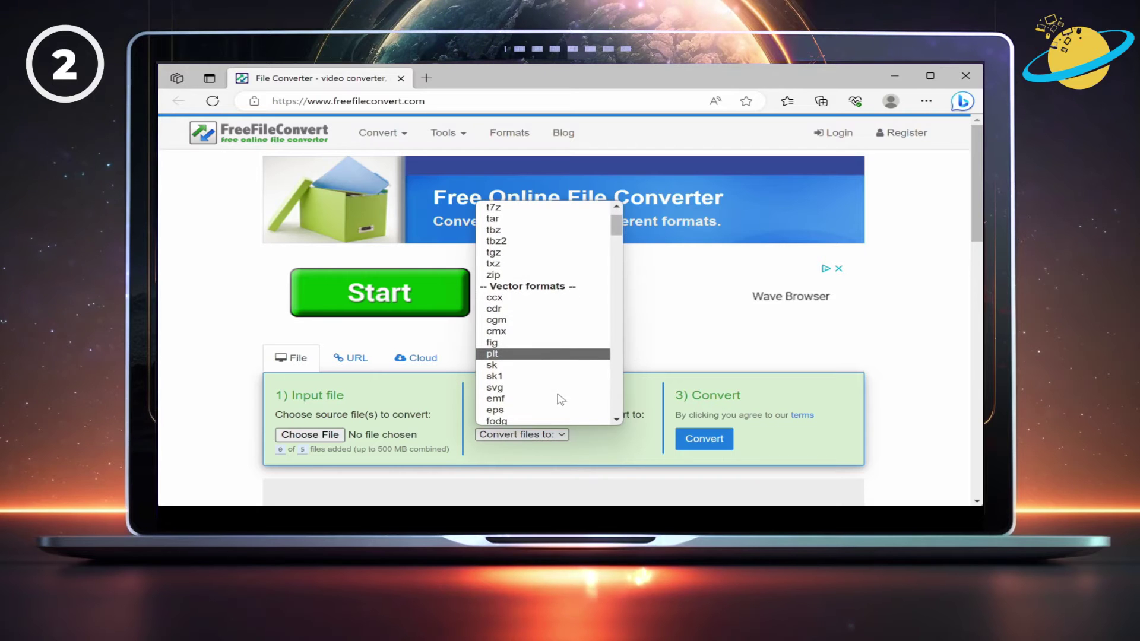
scroll(560, 399, down, 8)
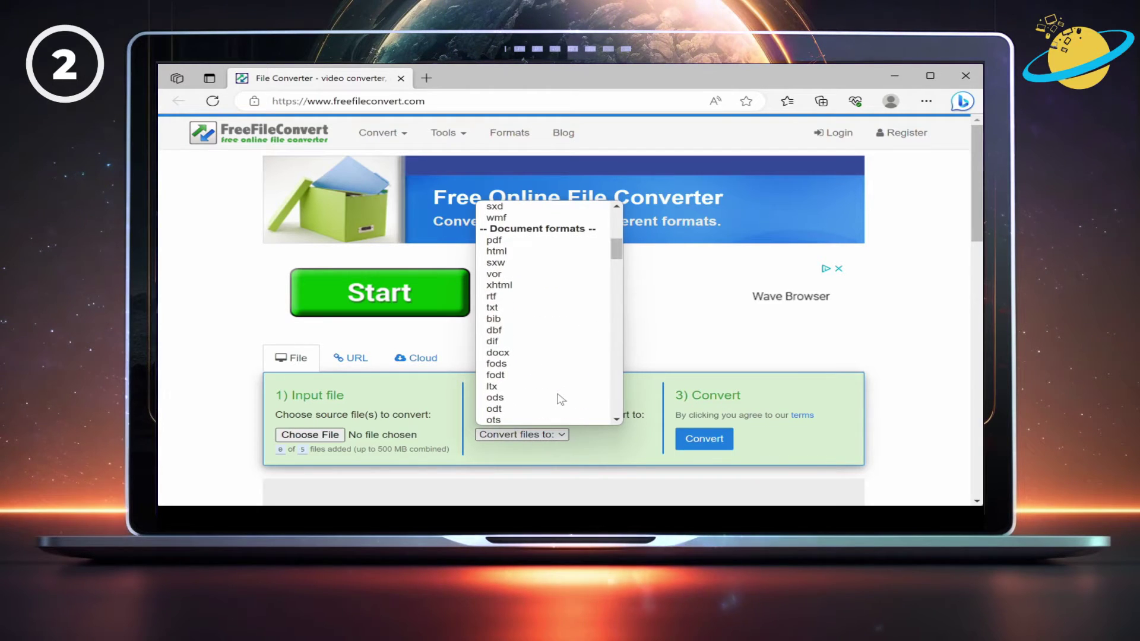
scroll(557, 394, down, 4)
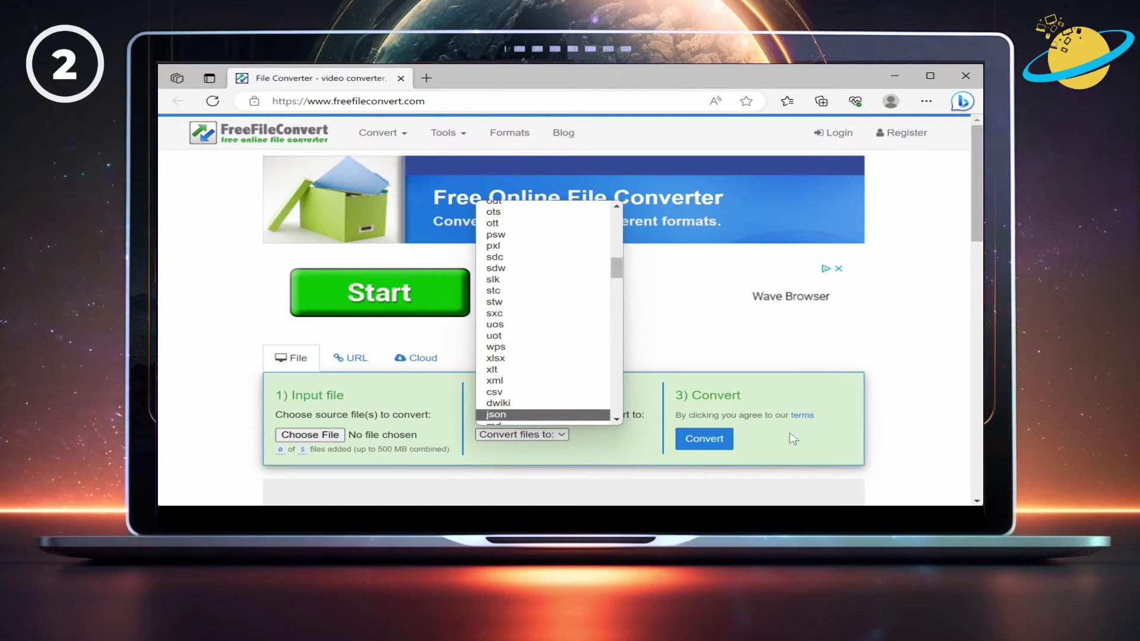
click(769, 438)
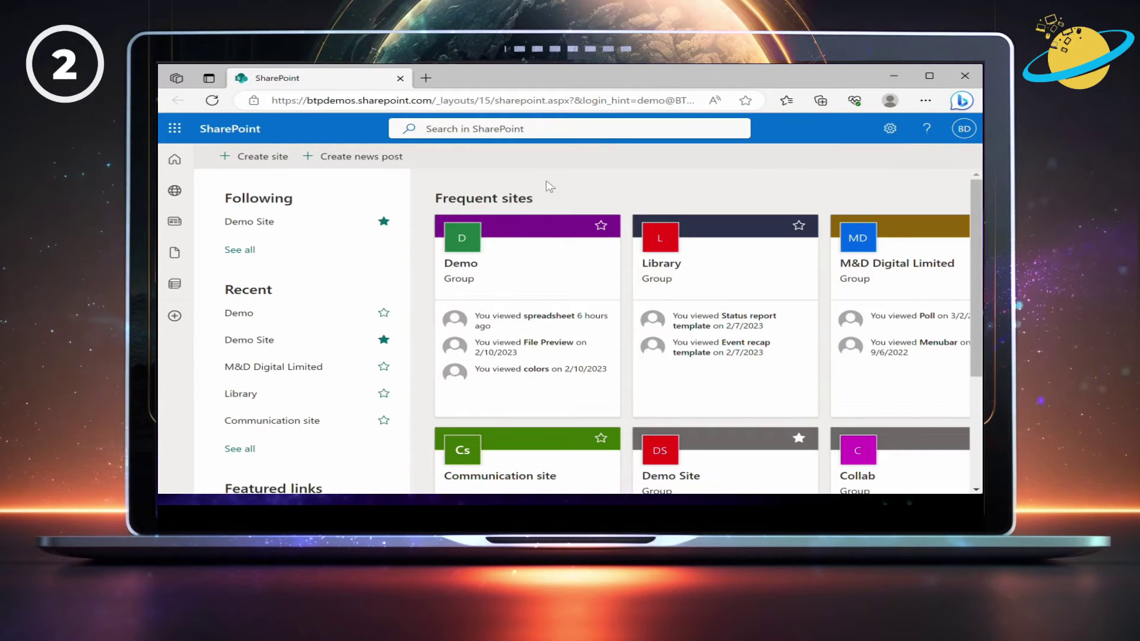
Download spreadsheet.xlsx from the Demo site's Documents library.
click(545, 263)
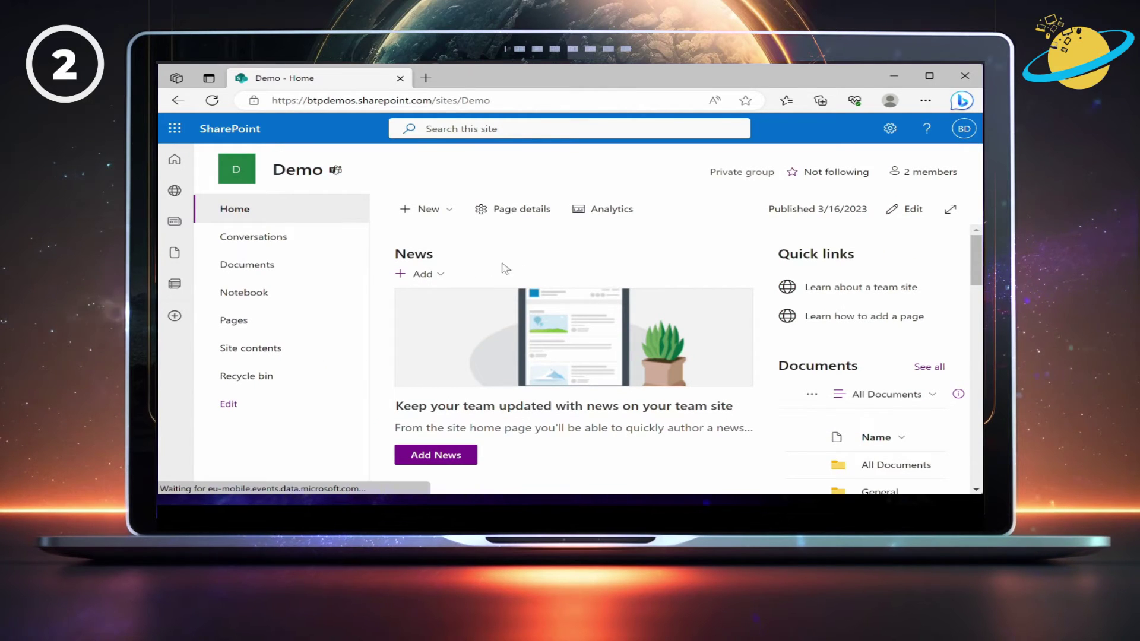
click(269, 268)
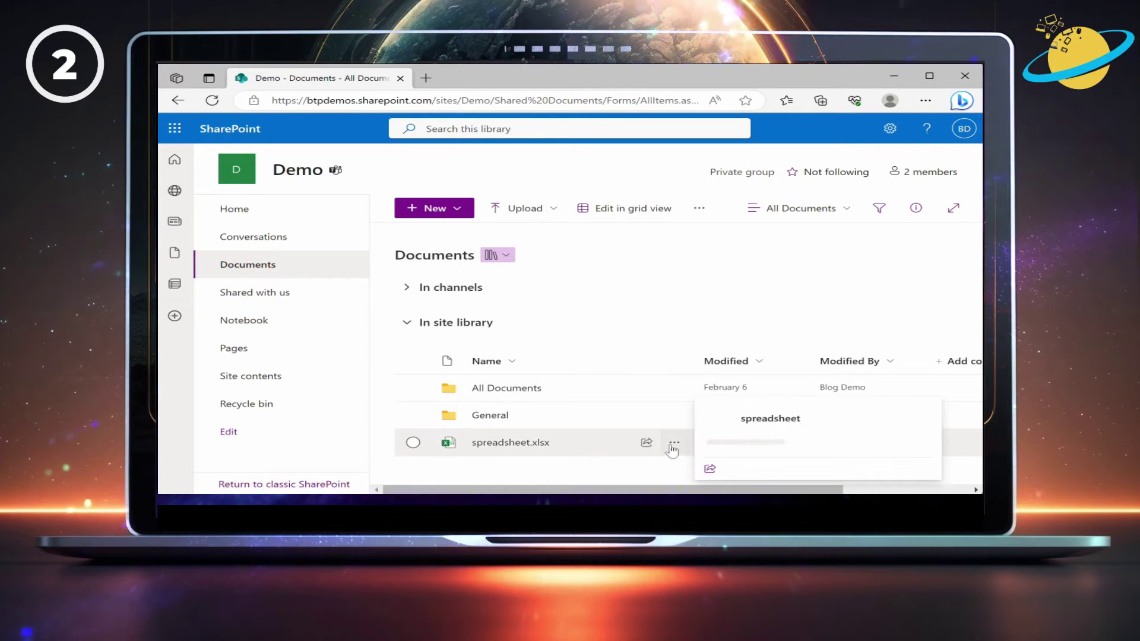
click(672, 449)
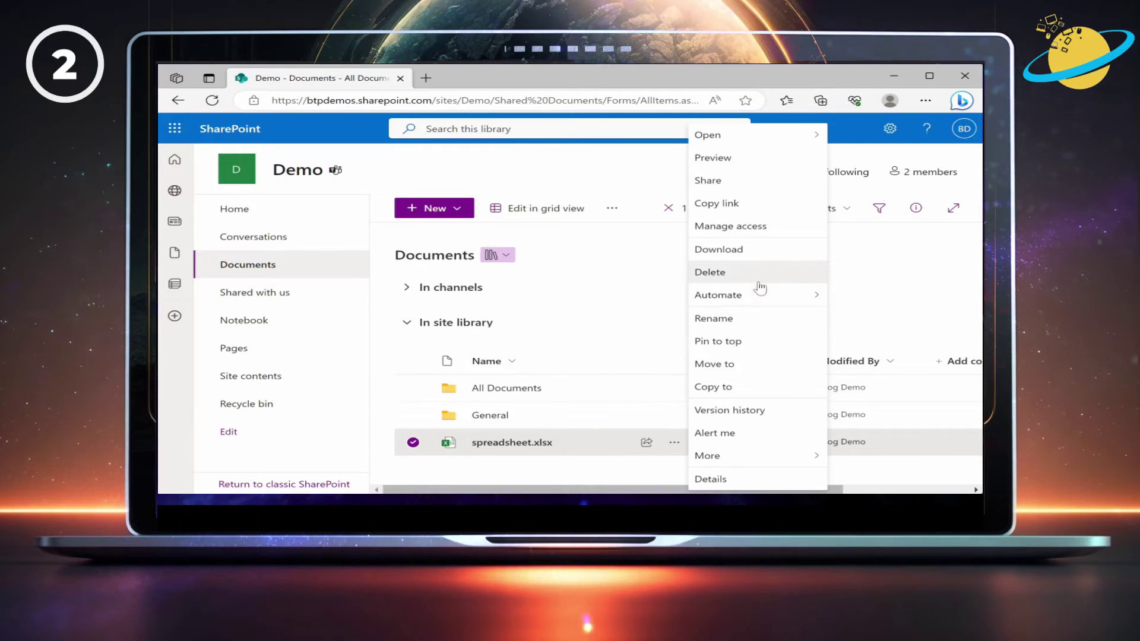
click(758, 259)
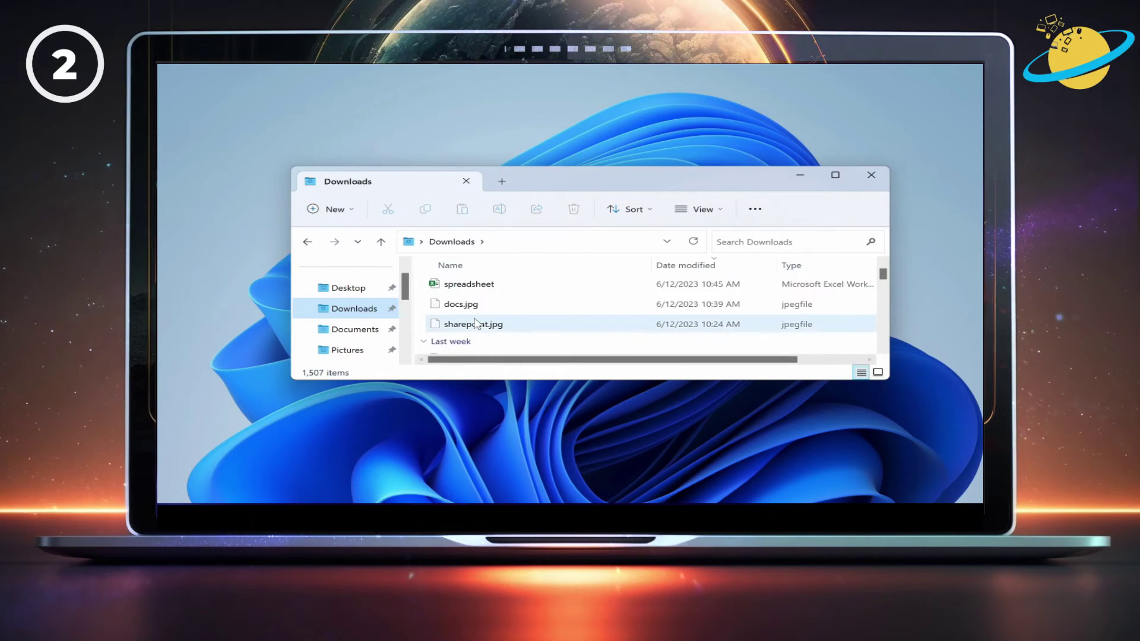
Open the downloaded spreadsheet in Downloads with Excel via Open with.
right_click(476, 292)
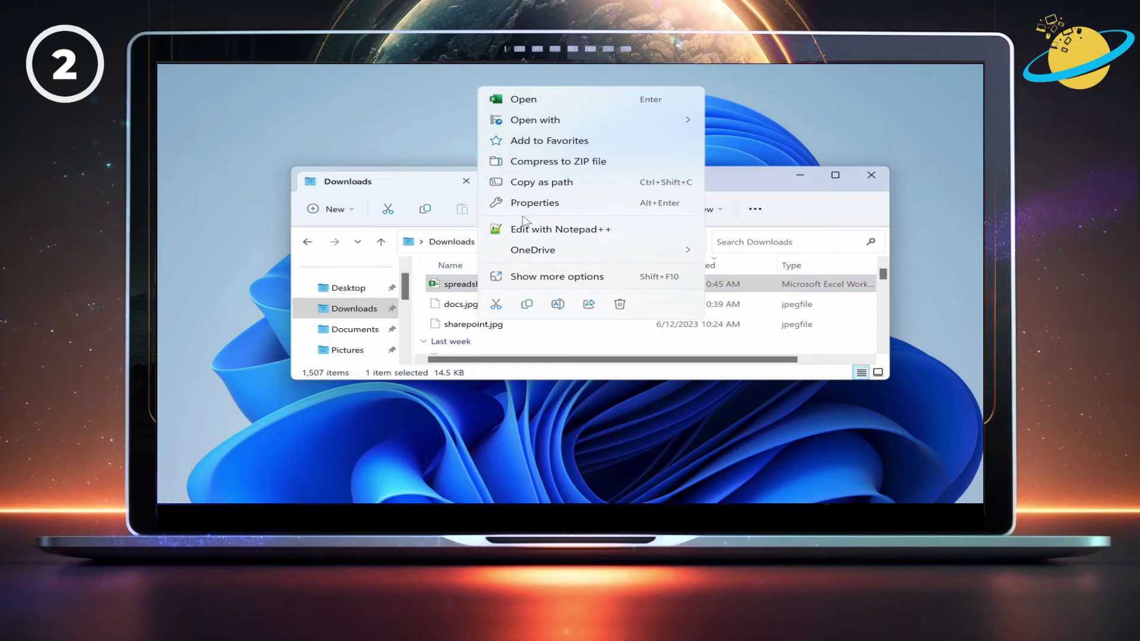
mouse_move(606, 124)
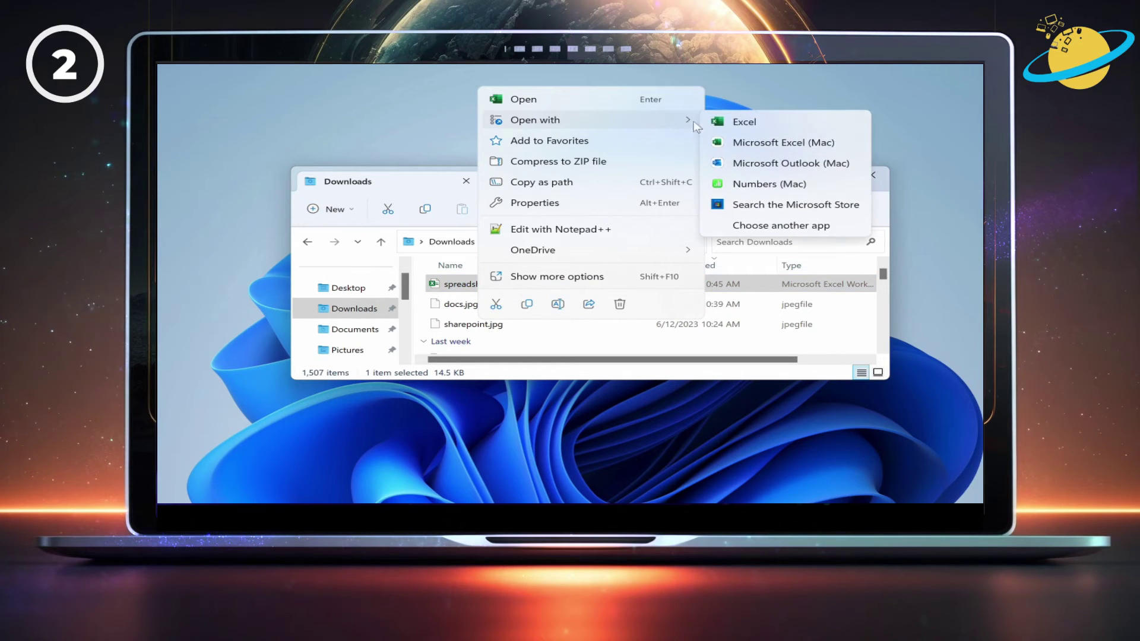
click(784, 126)
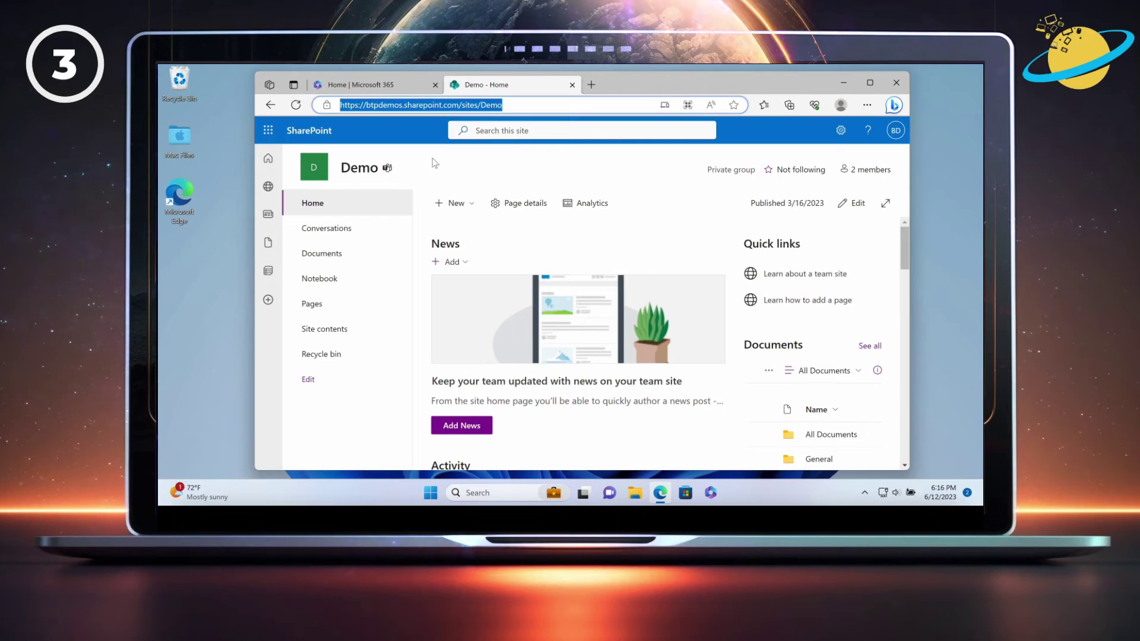
right_click(436, 108)
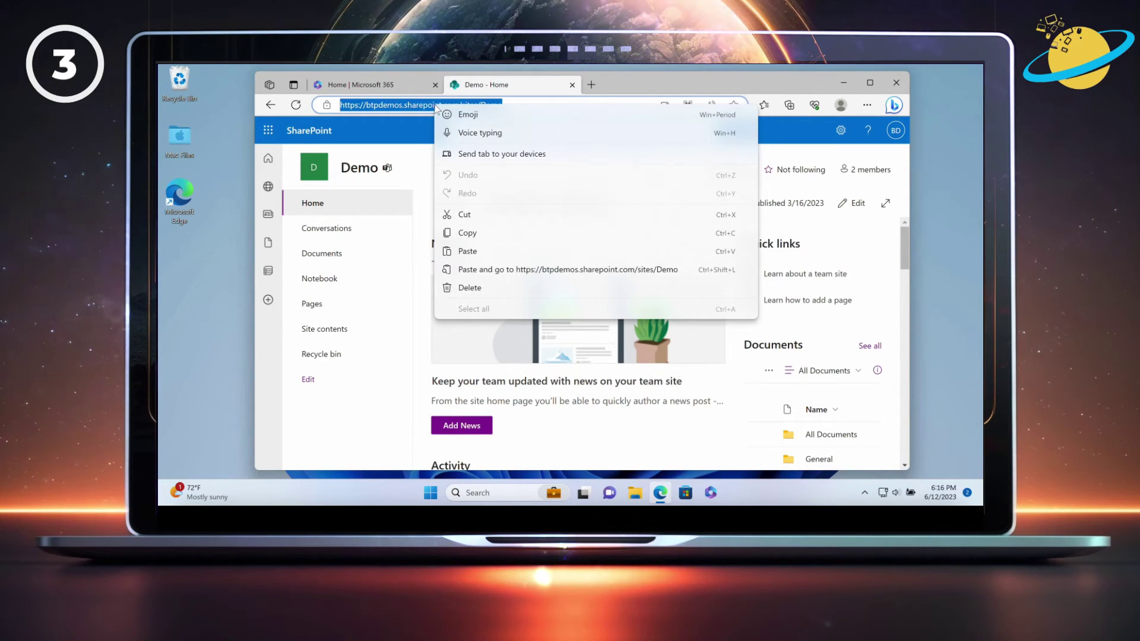
click(480, 233)
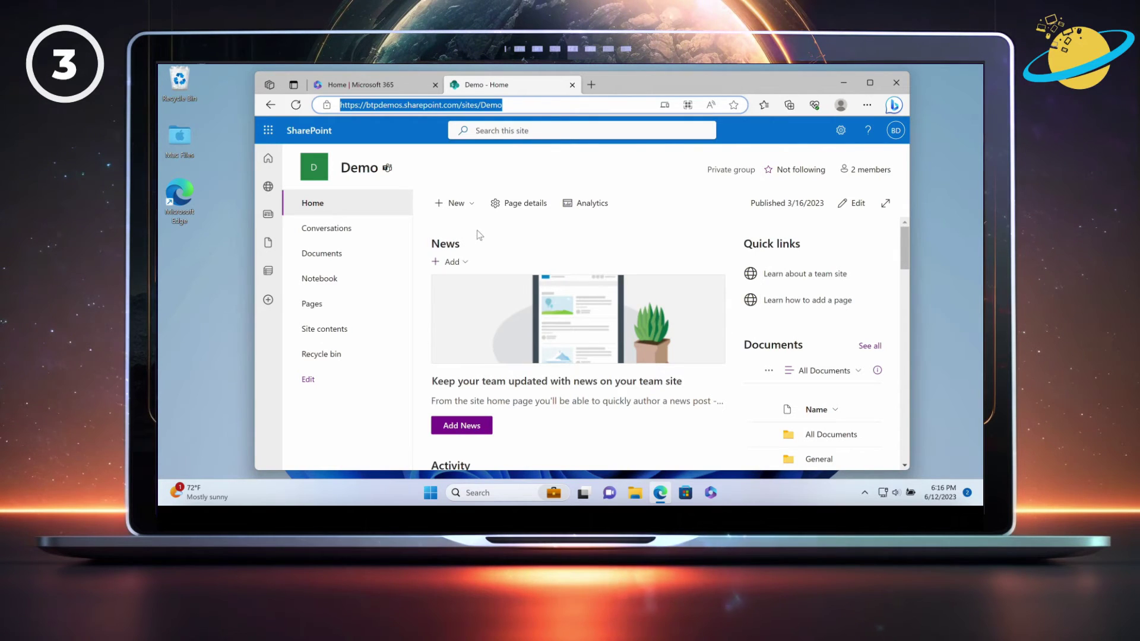
click(848, 86)
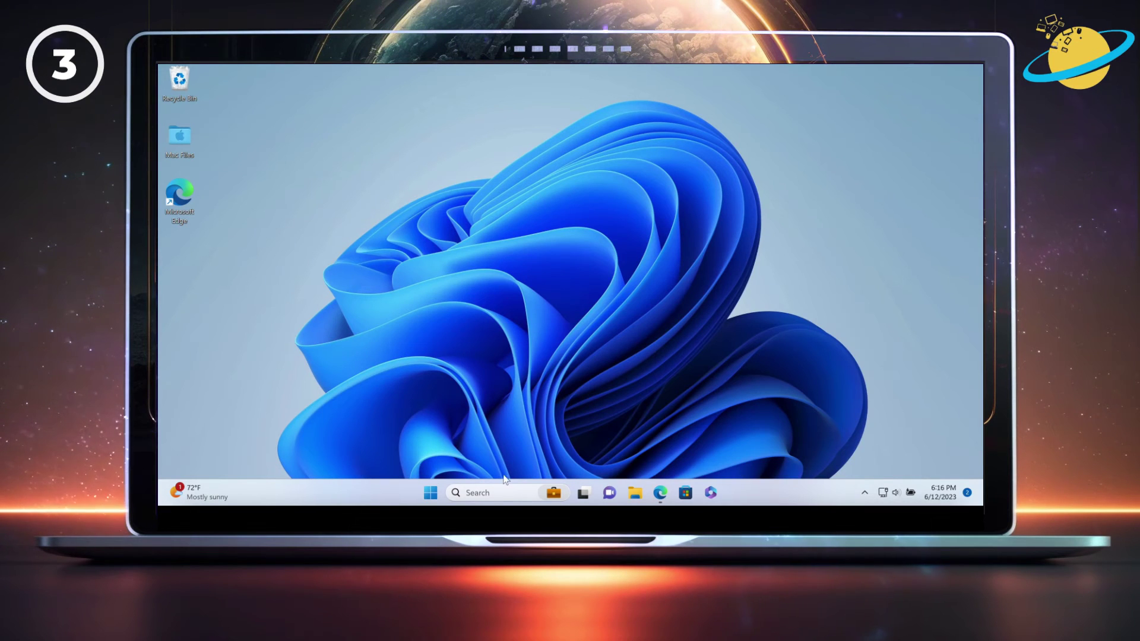
Open Internet Options from Windows search and centre its window.
click(502, 495)
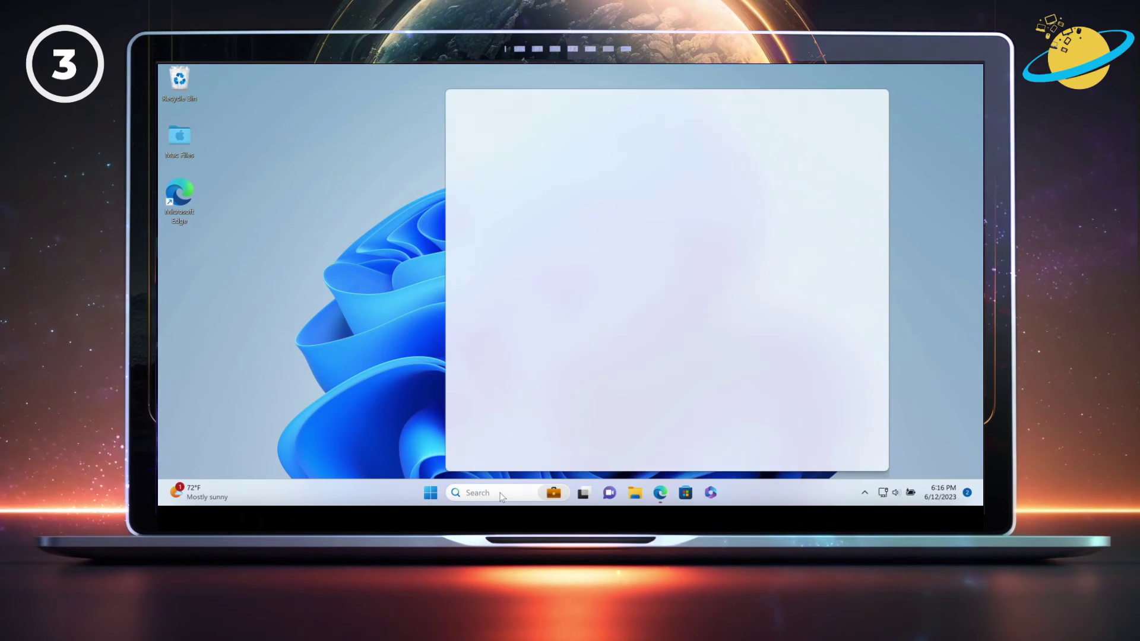
text(internet)
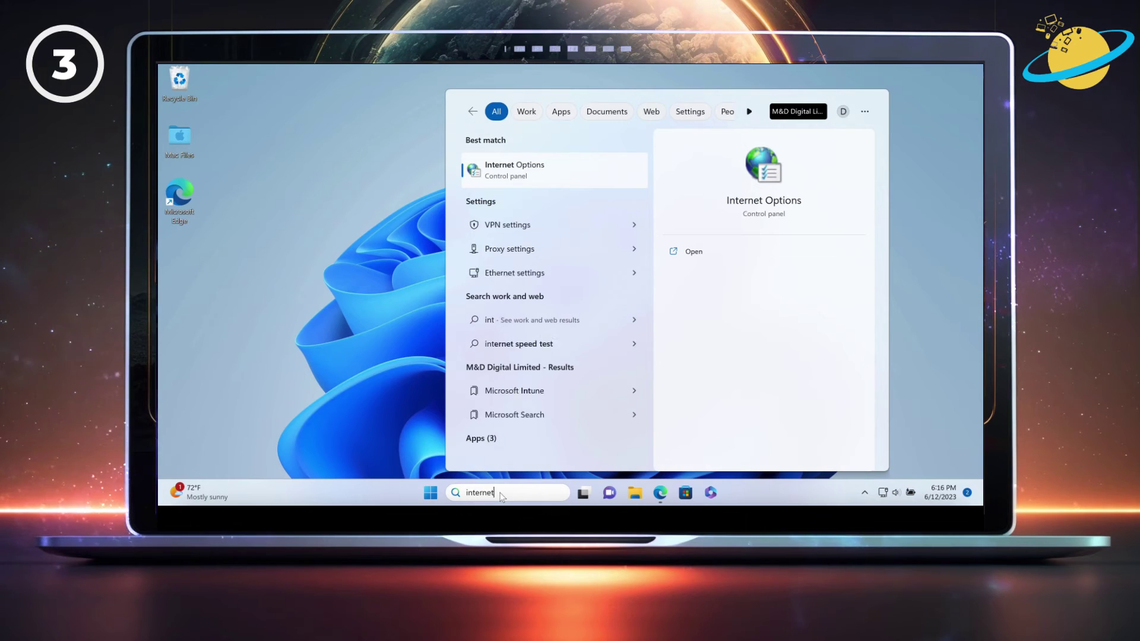
text( options)
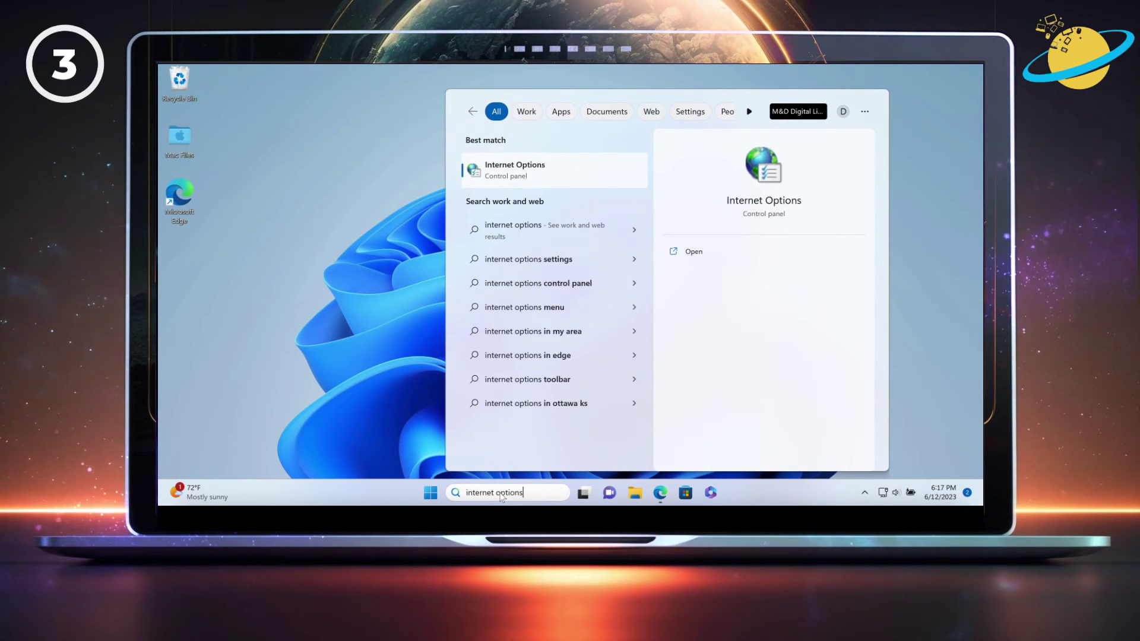
click(694, 252)
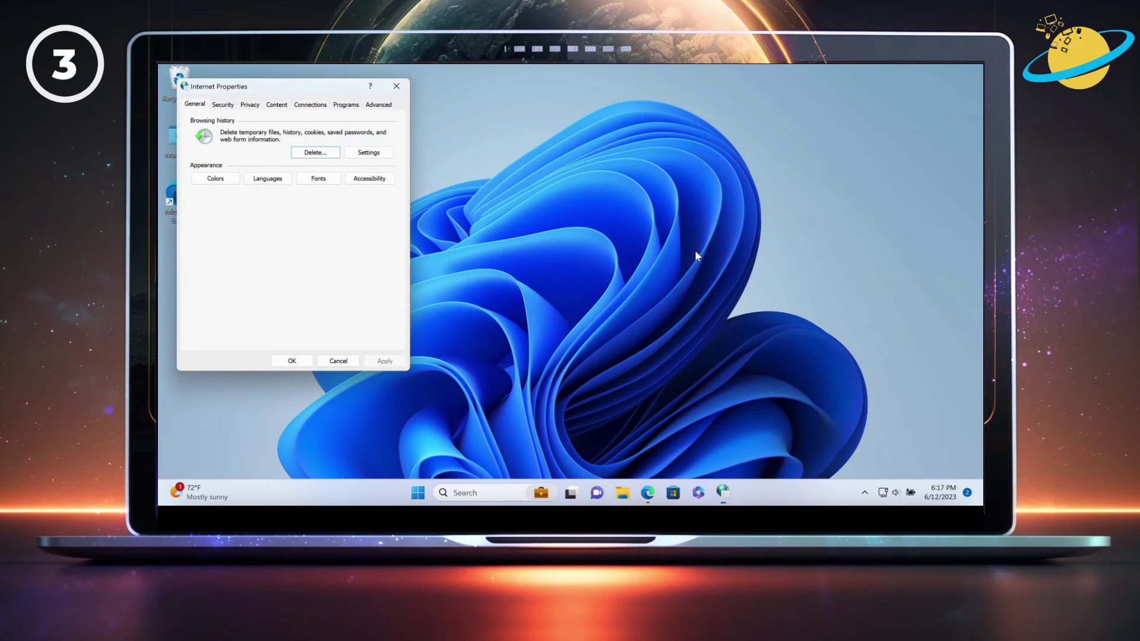
drag(337, 88, 567, 119)
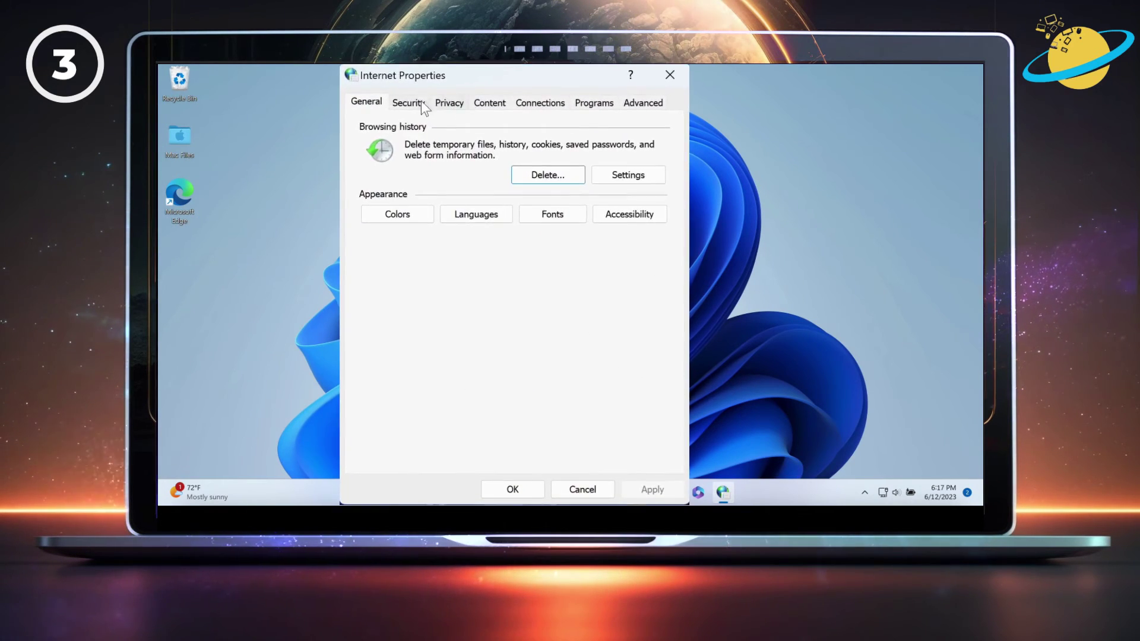
Paste the Demo site address into the Trusted sites zone's website list.
click(409, 103)
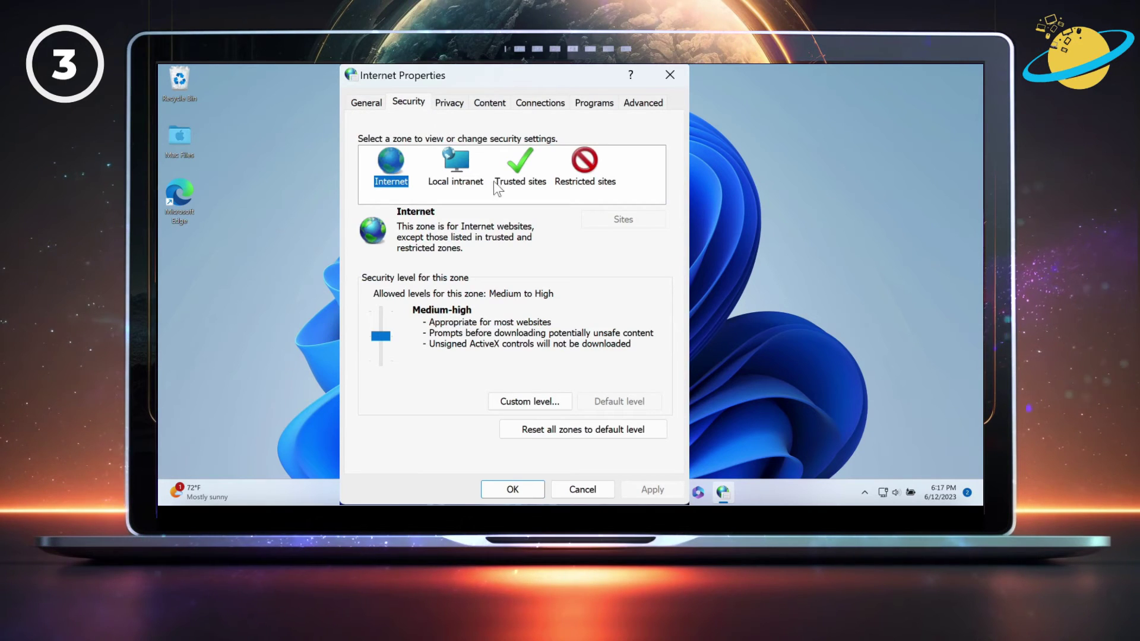
click(517, 186)
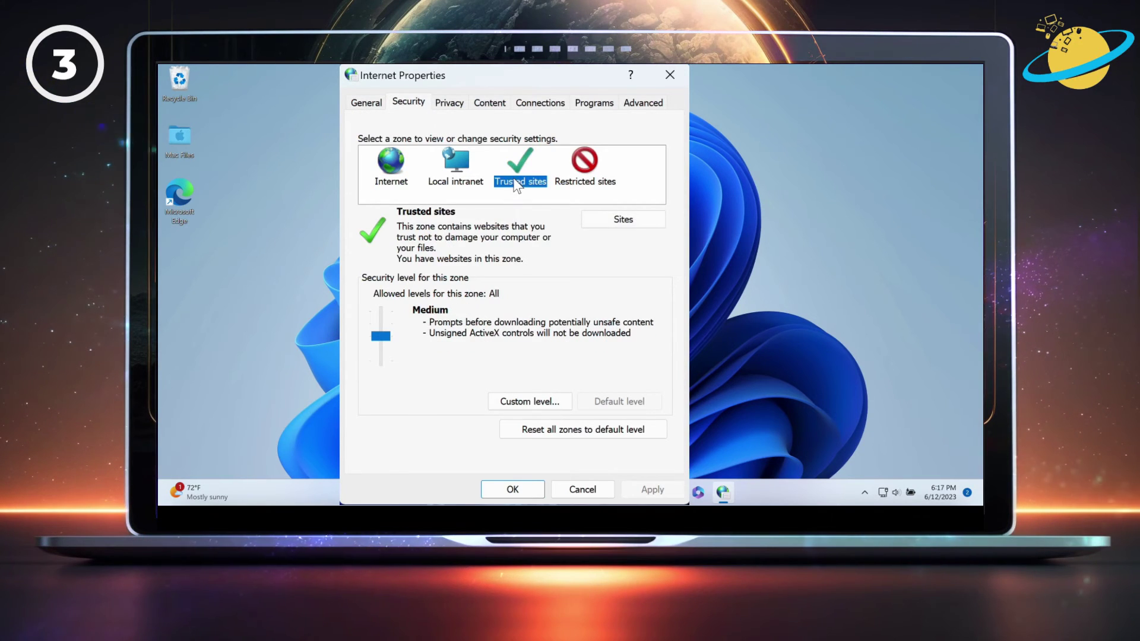
click(626, 221)
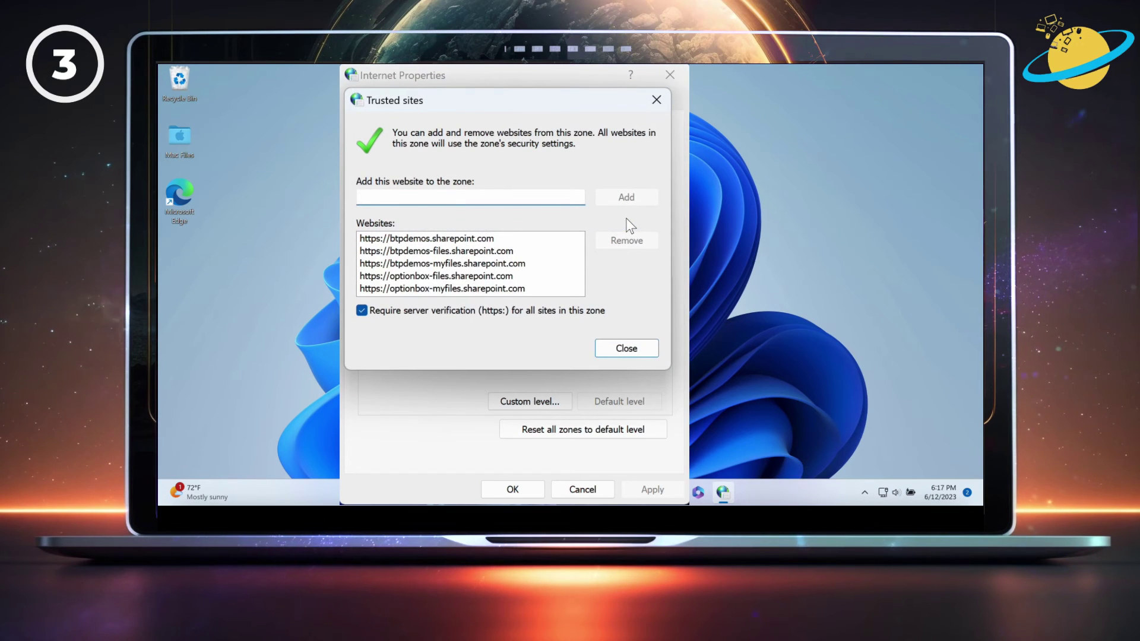
key(ctrl+v)
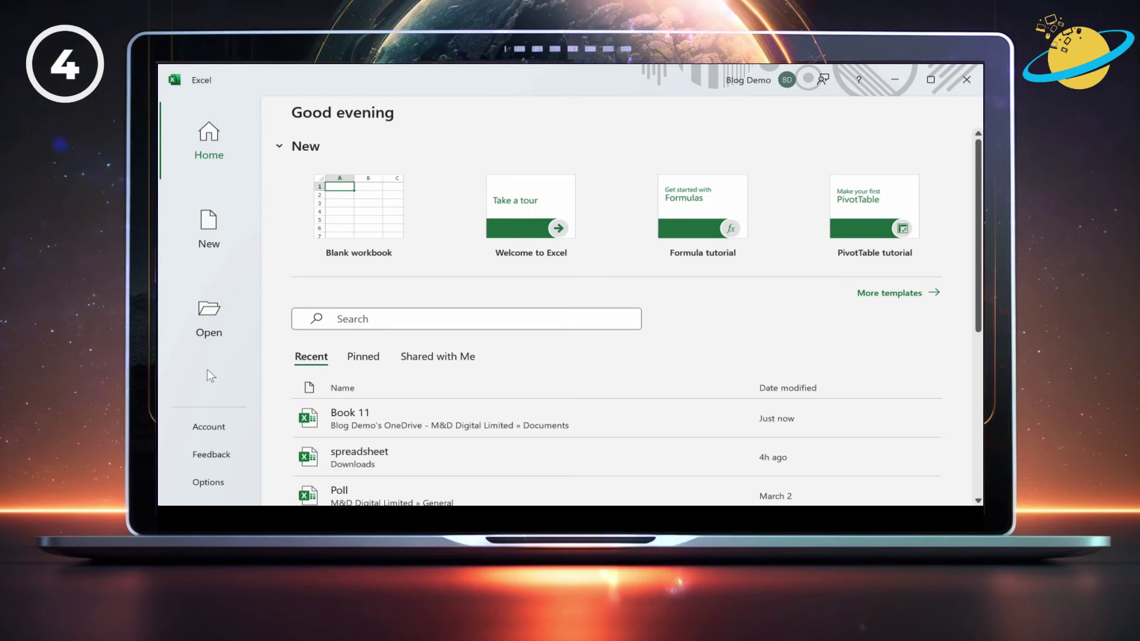
Select spreadsheet in Downloads through Open > Browse and open it with Open and Repair.
click(215, 325)
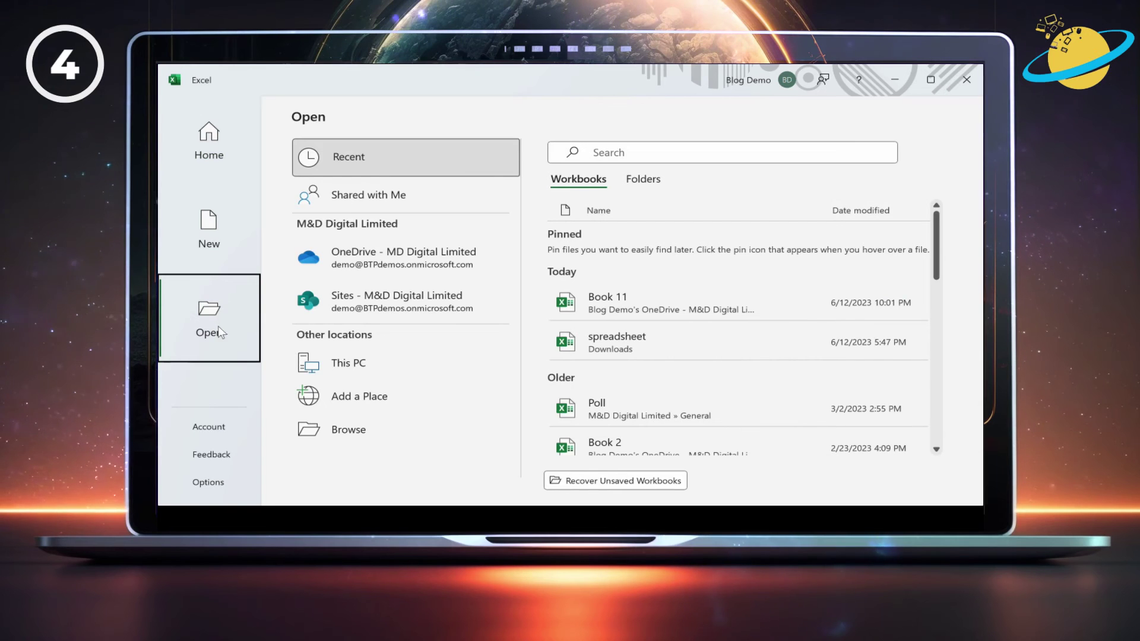
click(342, 432)
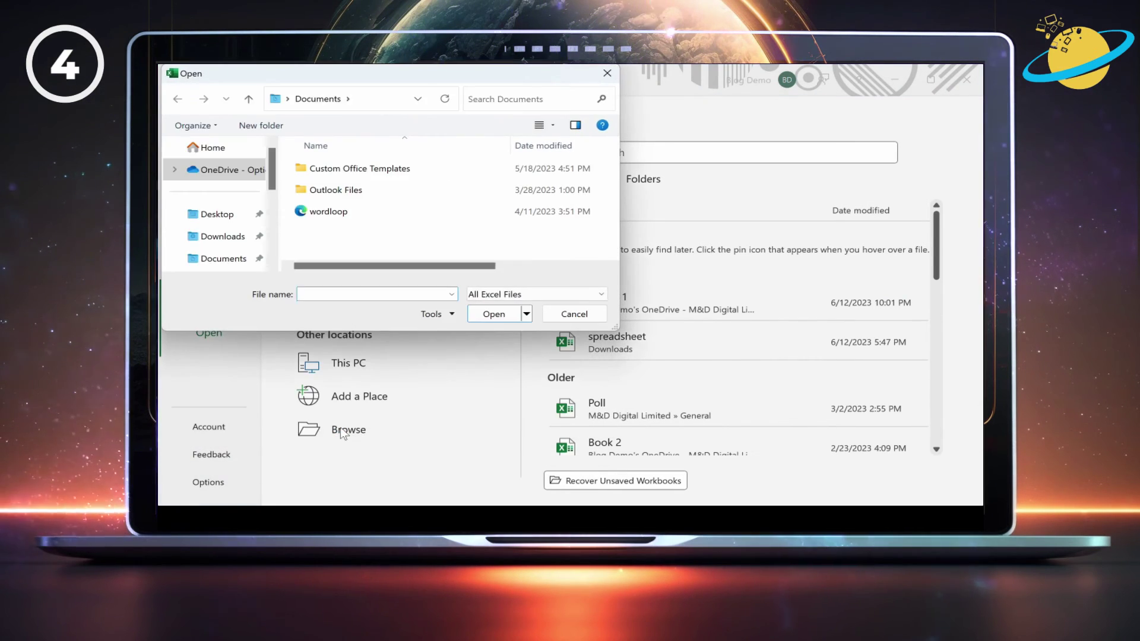
click(231, 242)
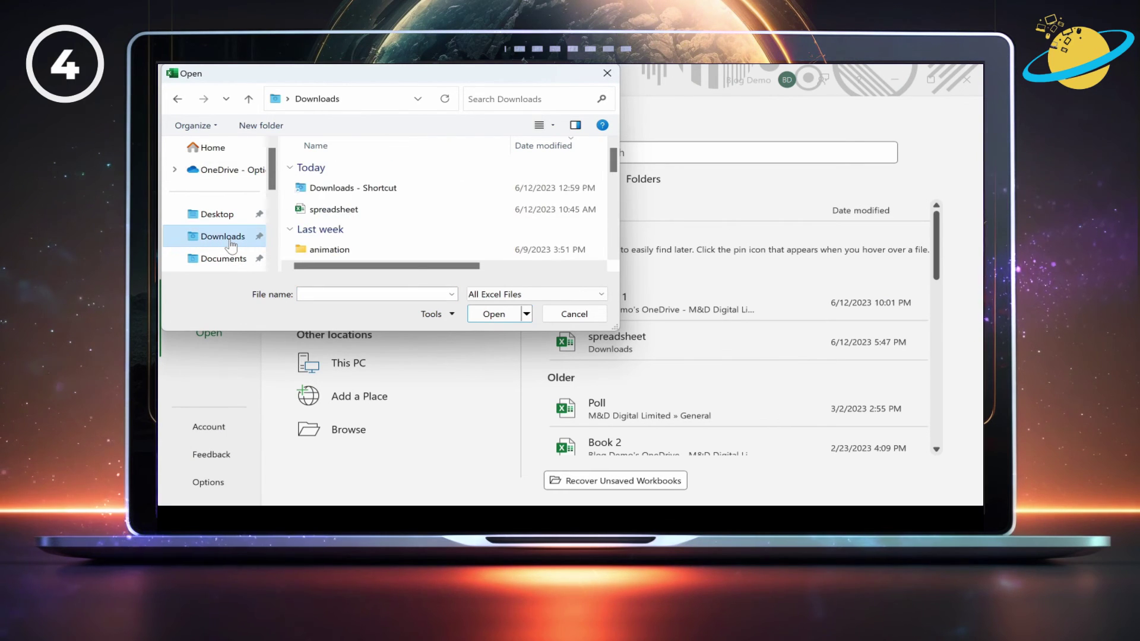
click(354, 212)
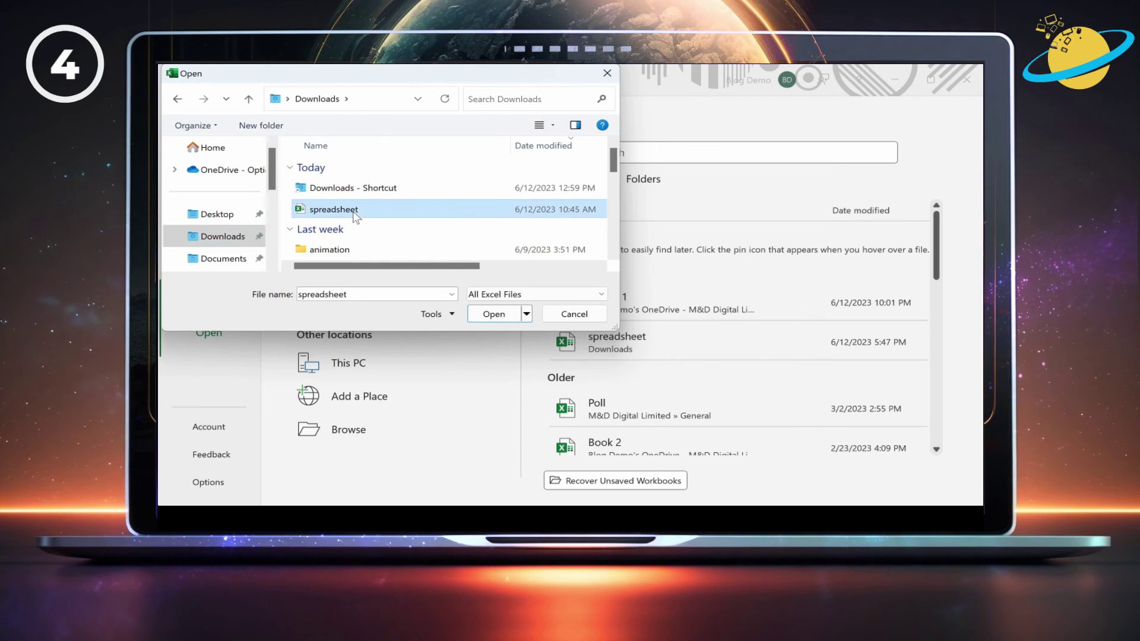
click(526, 314)
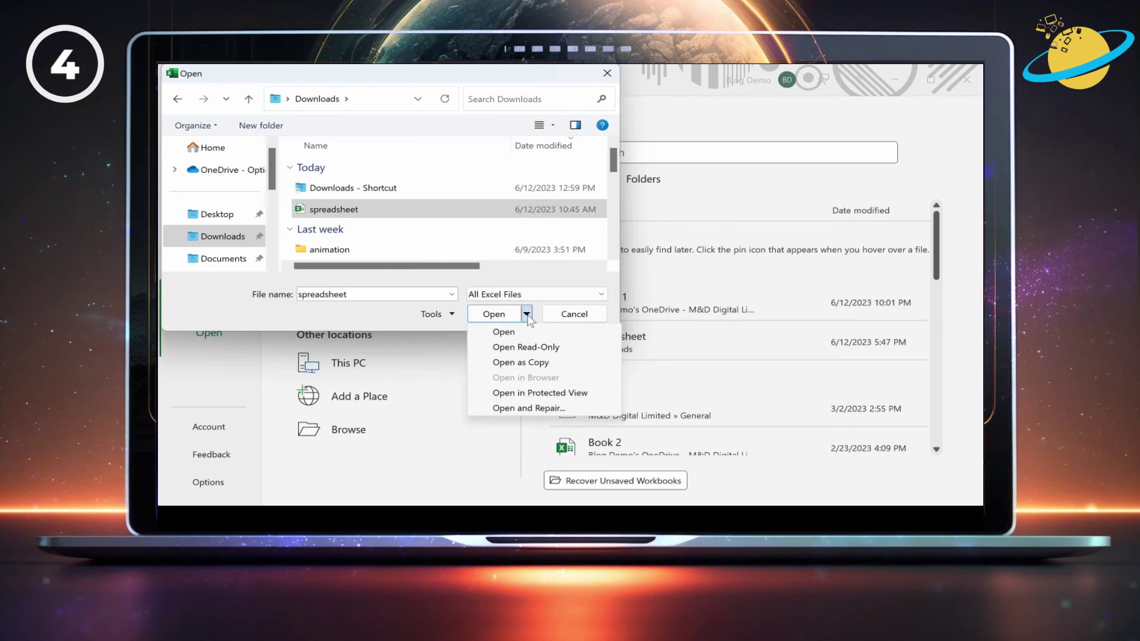
click(524, 408)
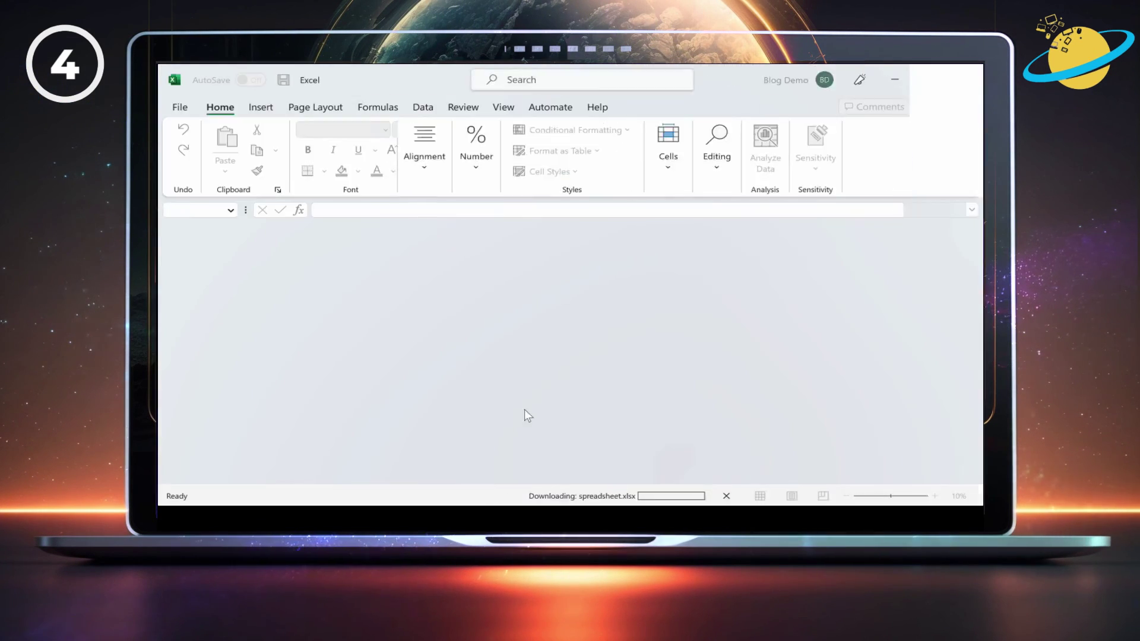